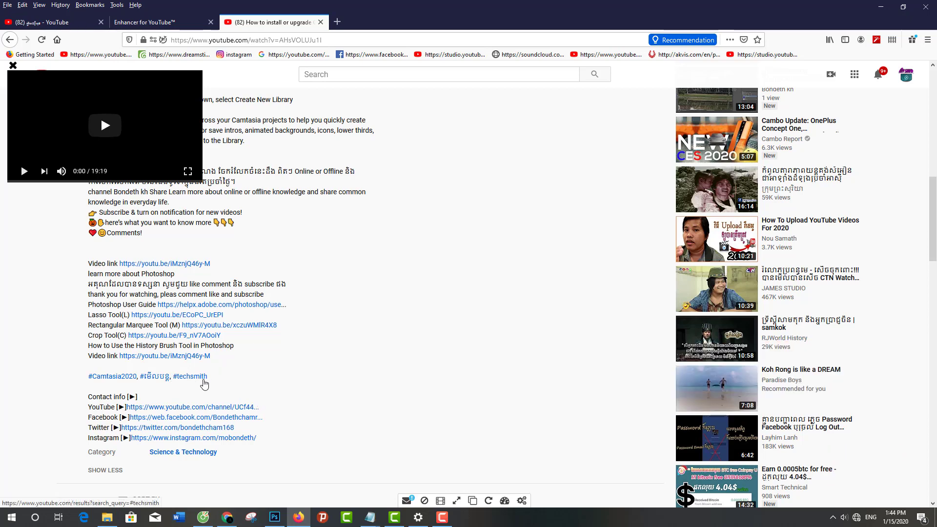
- Review the video's title, description, hashtags, contact links and comments on its watch page
scroll(204, 384, down, 3)
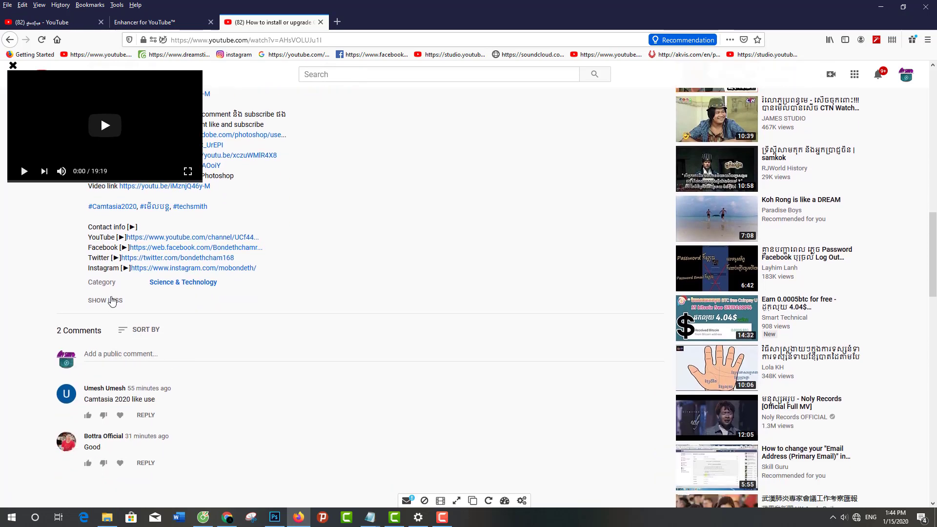
scroll(127, 315, down, 1)
scroll(146, 319, up, 3)
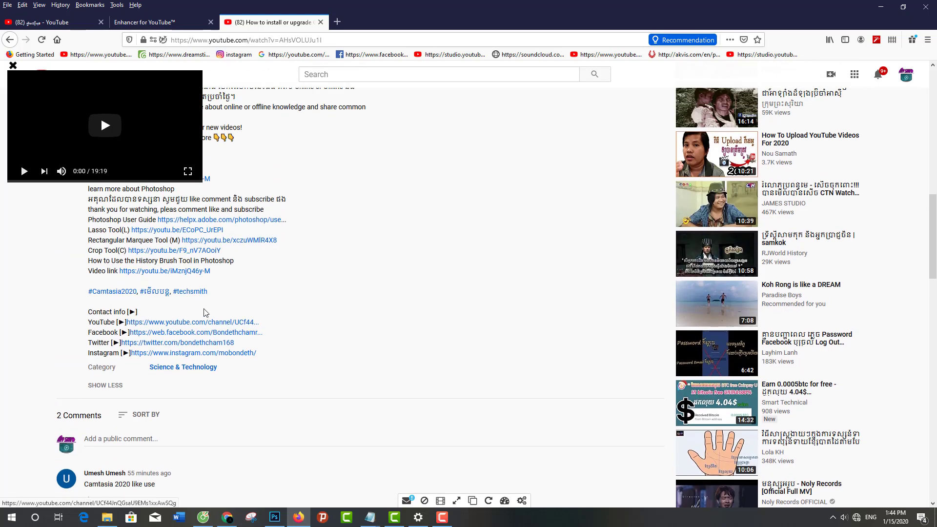
scroll(146, 320, up, 3)
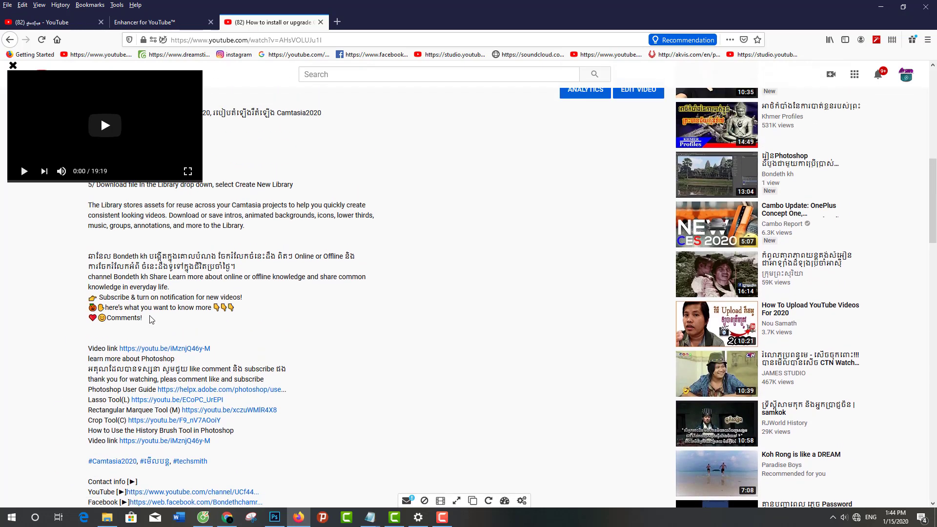
scroll(150, 320, down, 2)
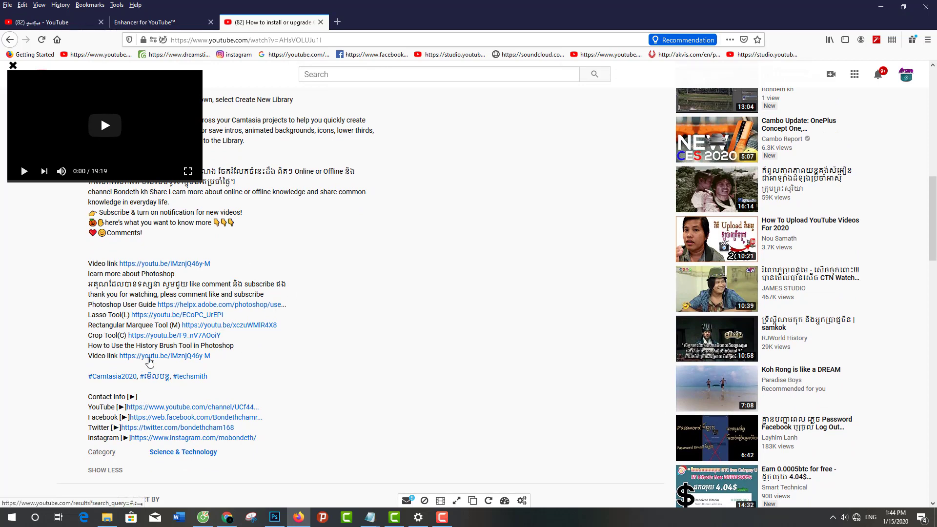
scroll(195, 268, up, 2)
scroll(195, 269, up, 3)
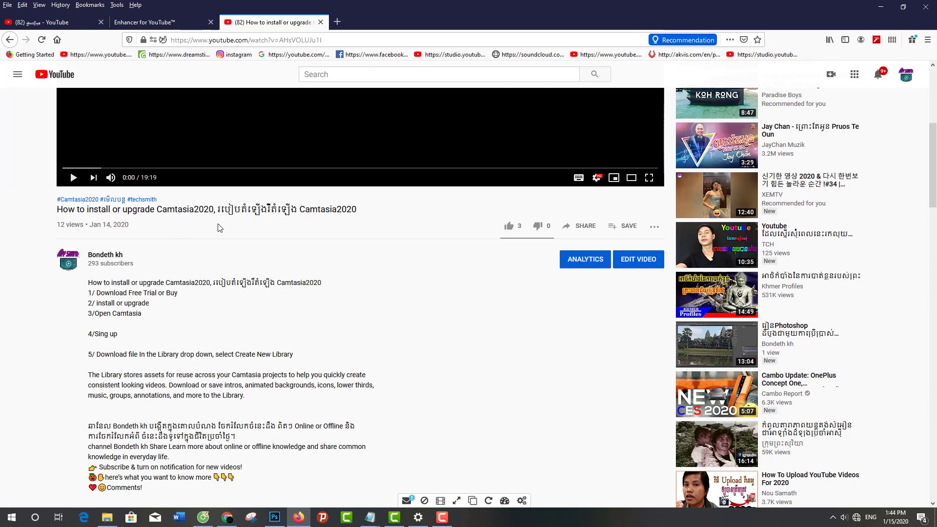
scroll(166, 232, down, 7)
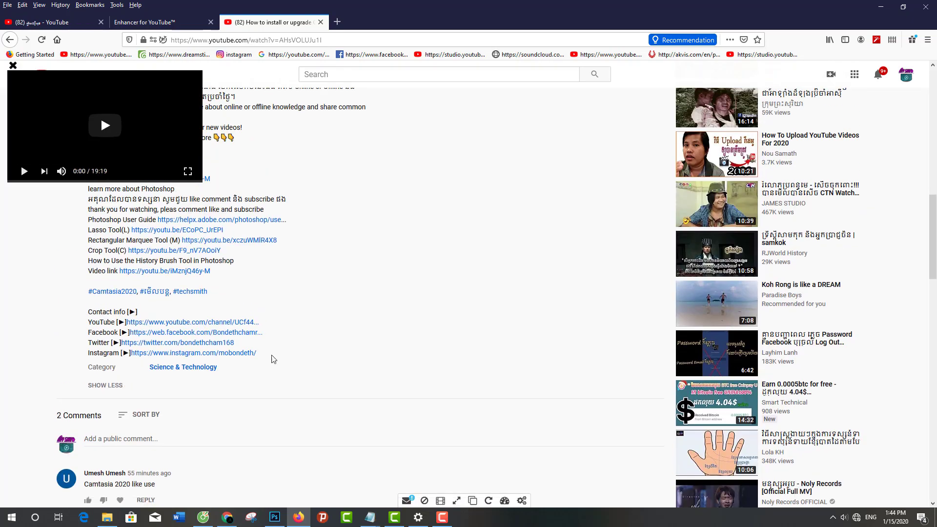
scroll(395, 213, up, 5)
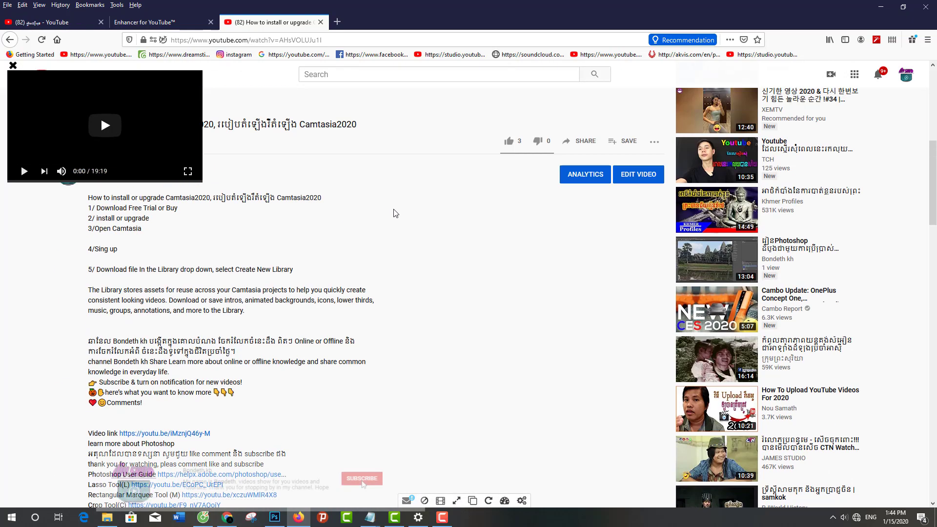
- Open the video for editing and change the Khmer hashtag in its description to #ចុចមើលបន្ត
click(634, 179)
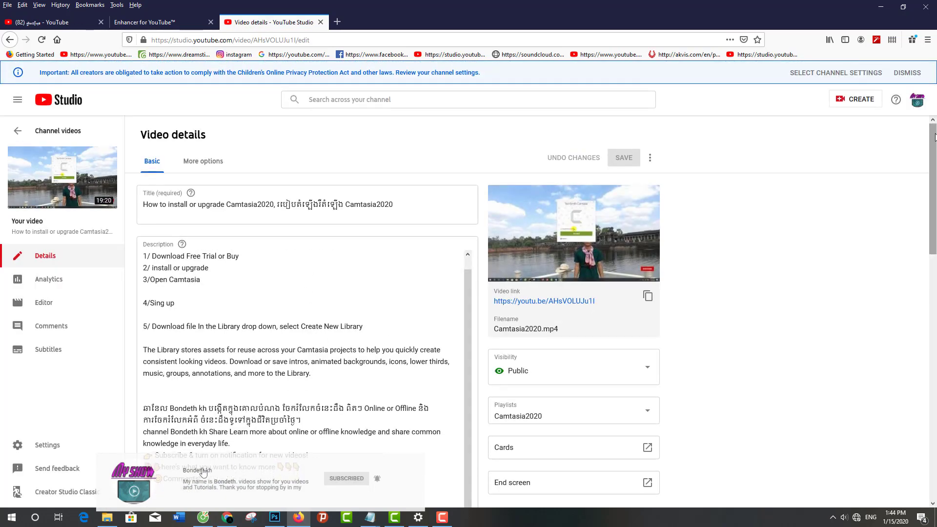
drag(933, 136, 898, 386)
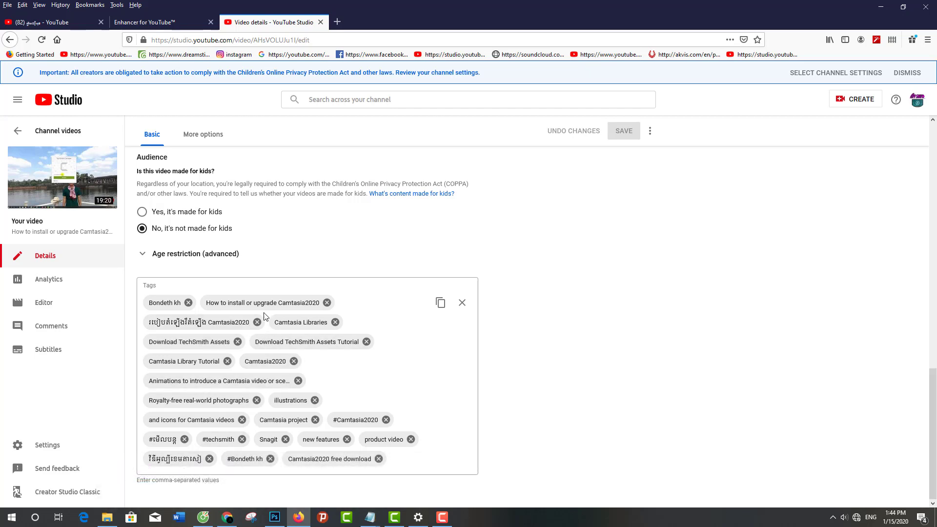
scroll(232, 293, up, 2)
scroll(233, 294, up, 4)
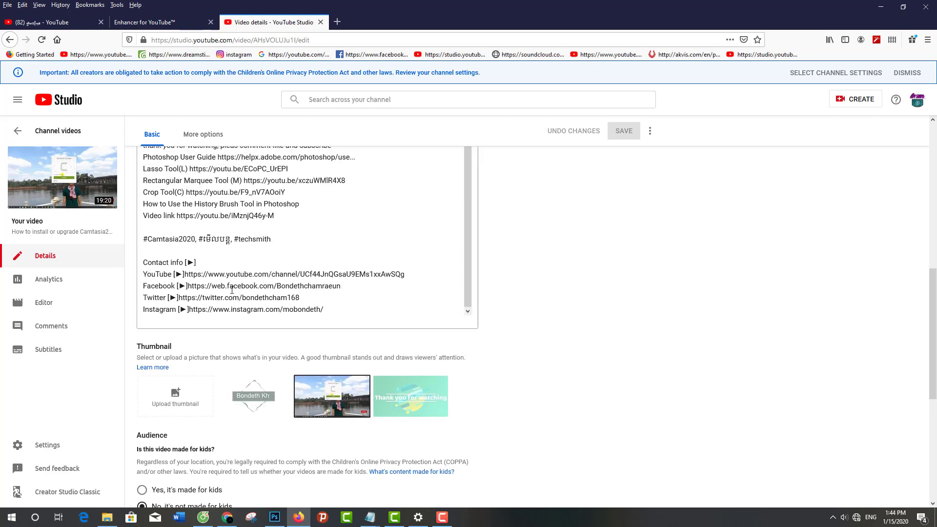
drag(277, 240, 233, 244)
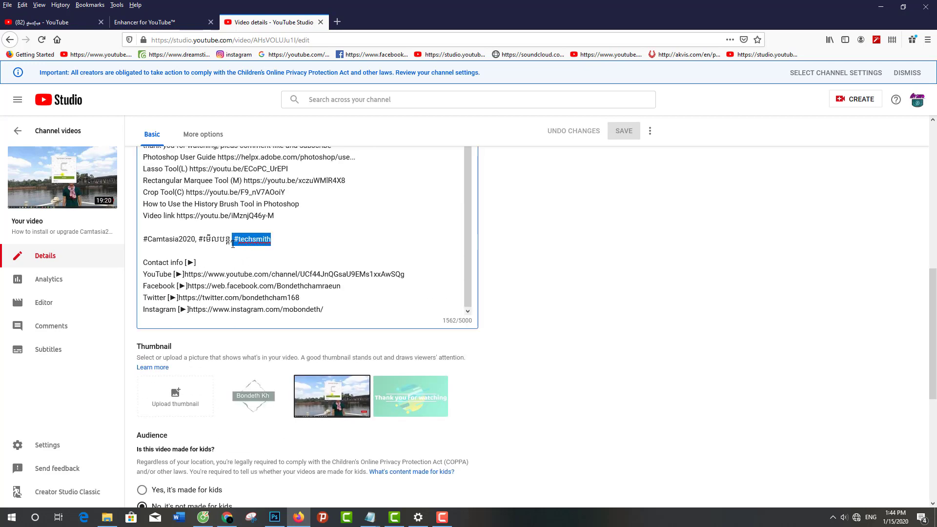
click(264, 248)
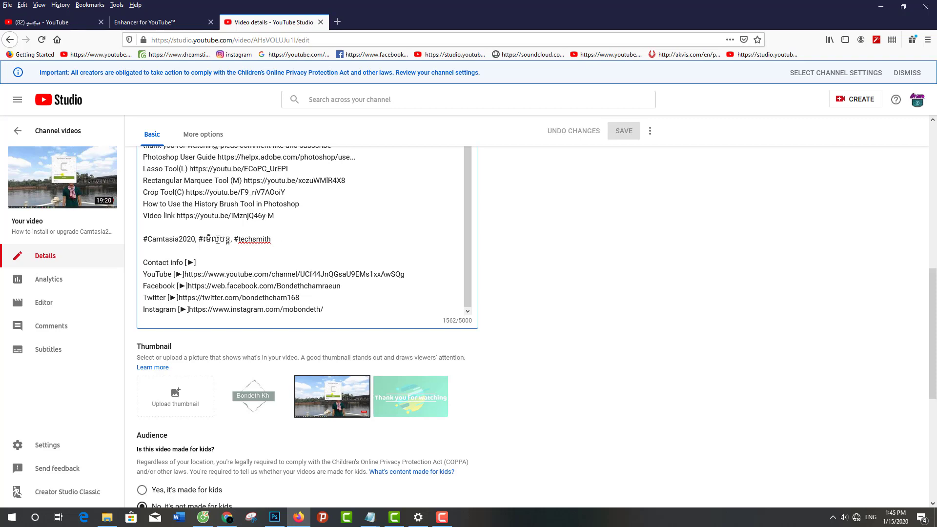
text(ចិ)
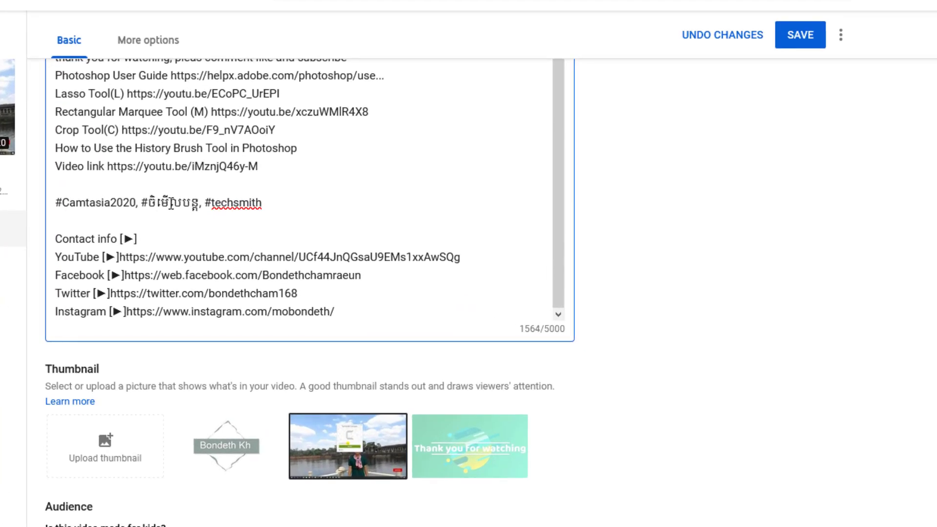
text(ច)
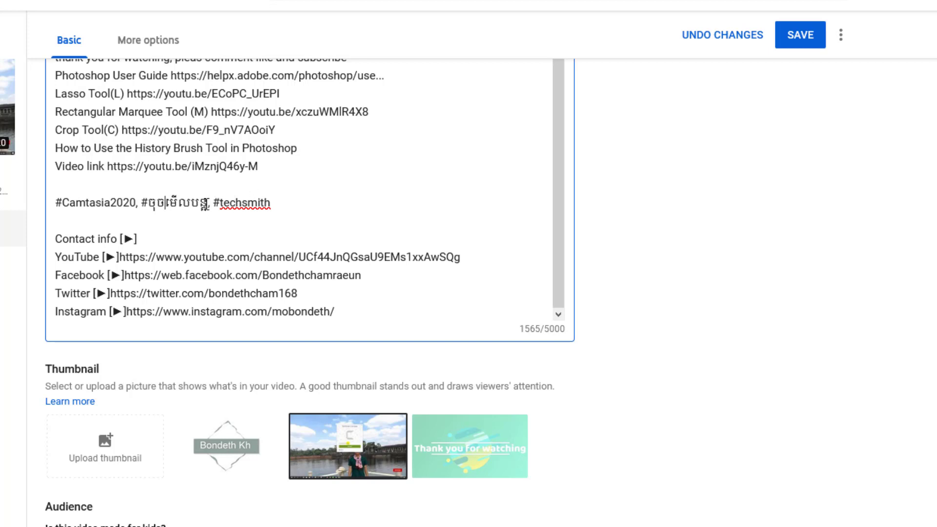
- Copy the whole hashtag line #Camtasia2020, #ចុចមើលបន្ត, #techsmith from the description
drag(208, 204, 145, 204)
drag(292, 208, 57, 207)
key(ctrl+c)
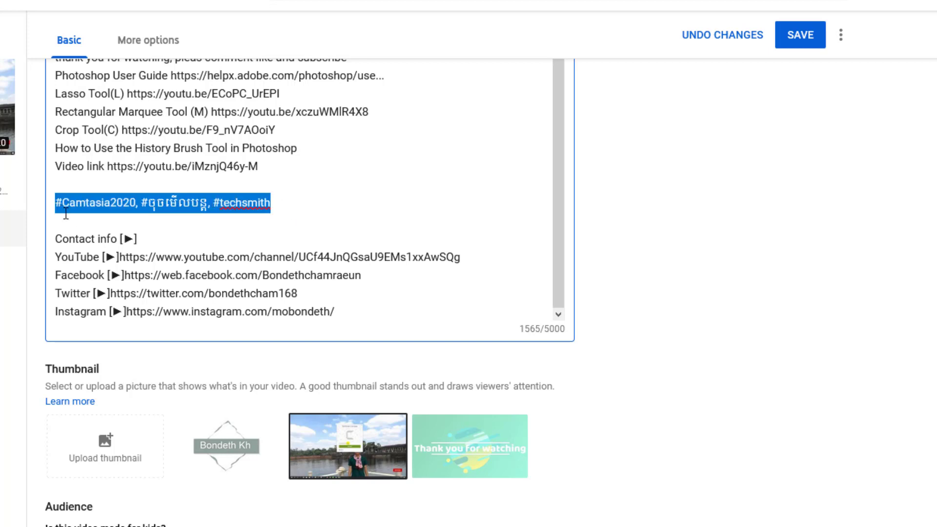
- Remove the tags #មើលបន្ត, #techsmith and #Camtasia2020 from the video's tag list
scroll(169, 315, down, 7)
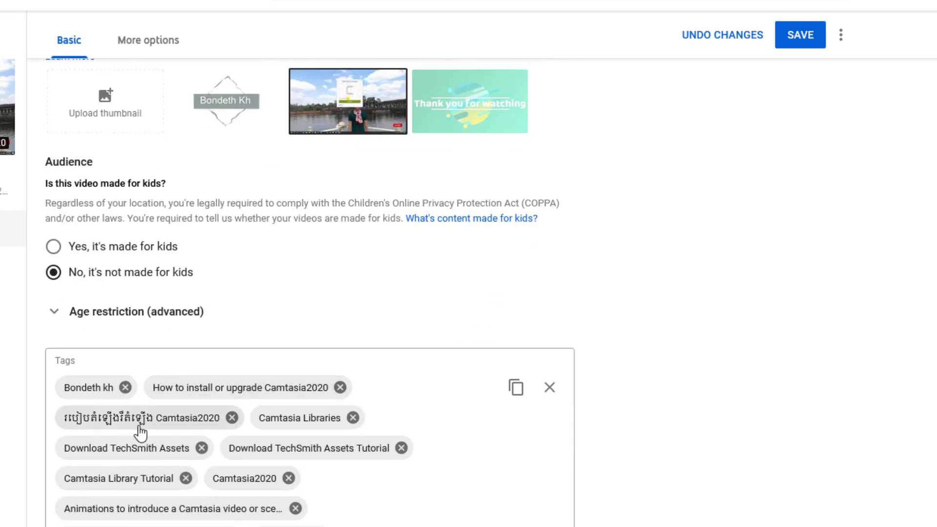
scroll(239, 514, down, 2)
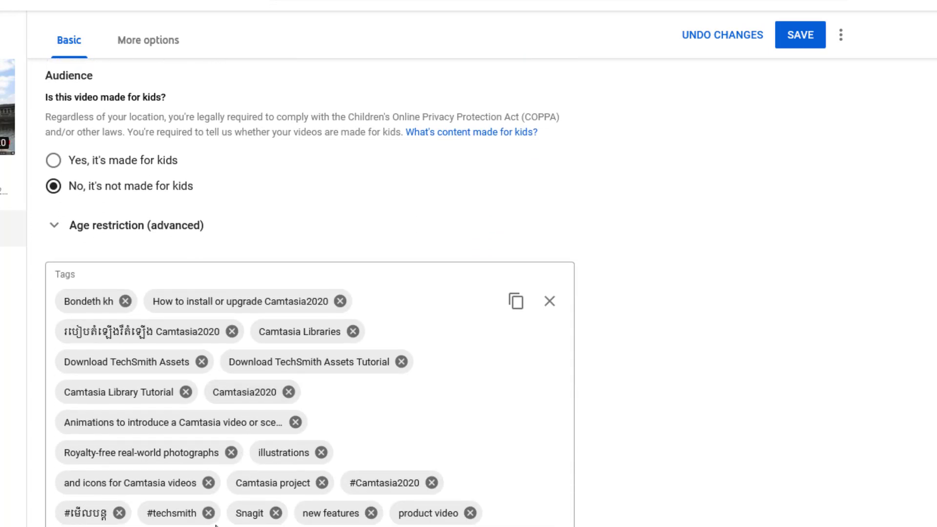
click(120, 514)
click(125, 510)
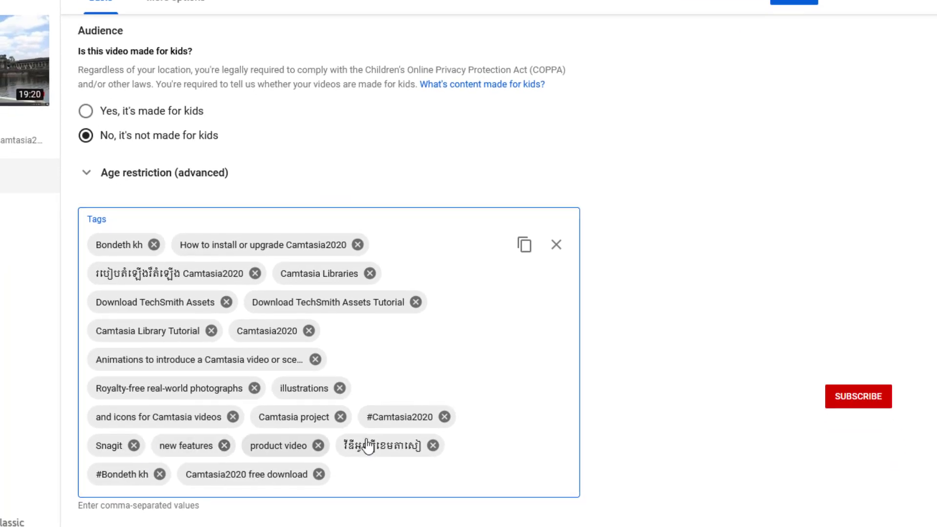
click(444, 416)
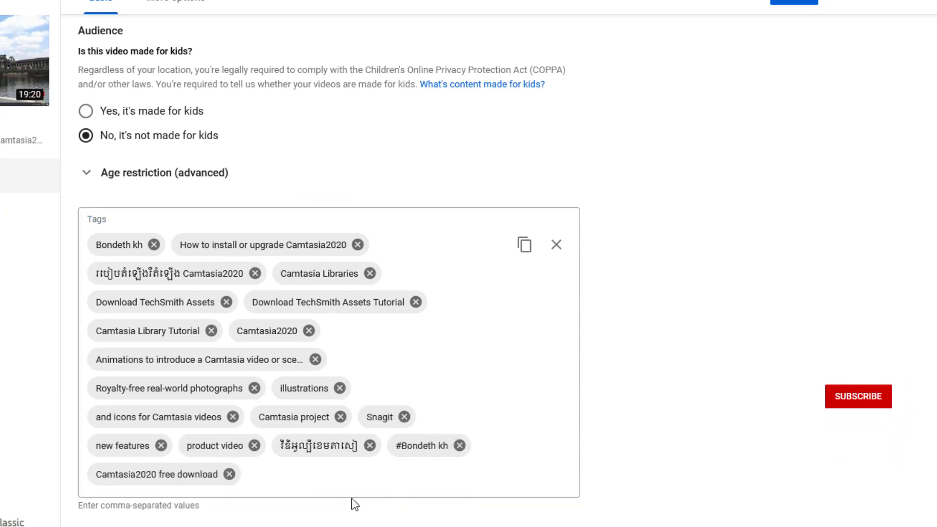
- Paste the copied hashtags at the end of the video's tags and remove the Camtasia project tag
click(250, 476)
key(ctrl+v)
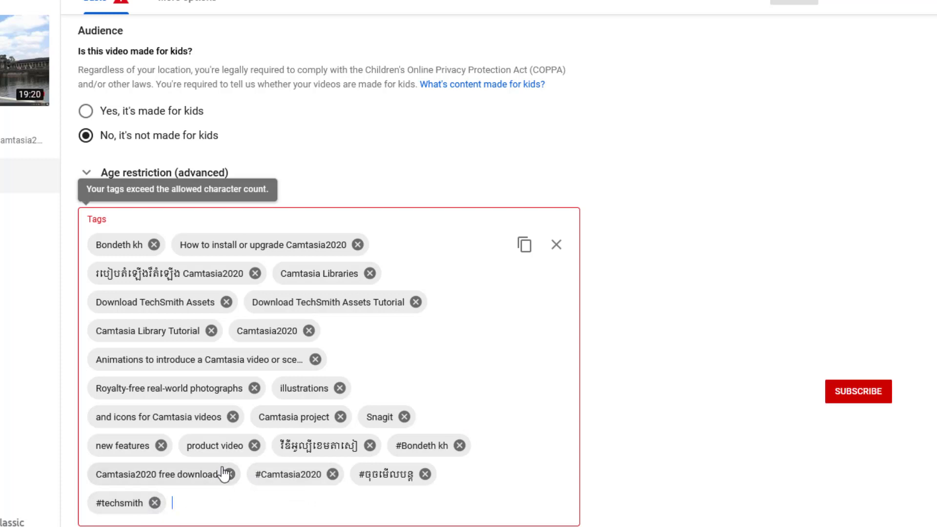
click(340, 416)
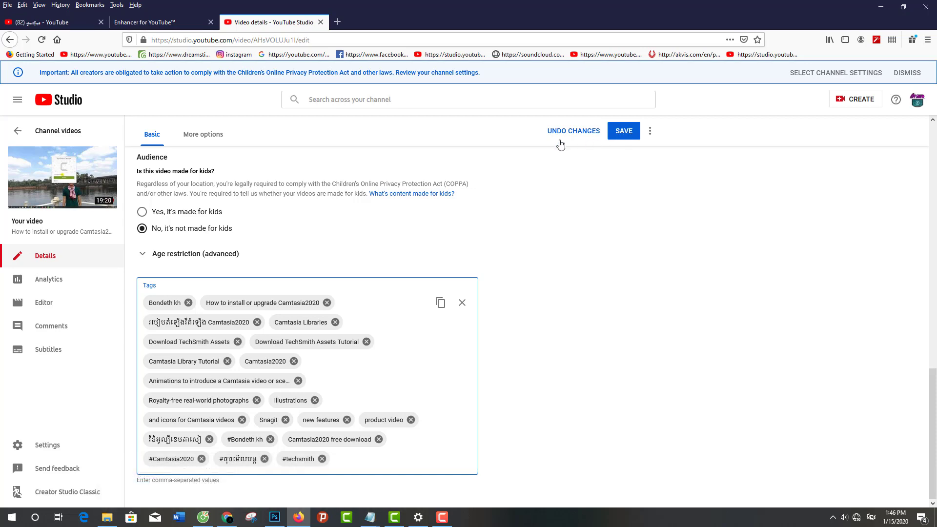
- Copy the hashtag #Camtasia2020 from the hashtag line in the description
scroll(540, 223, up, 10)
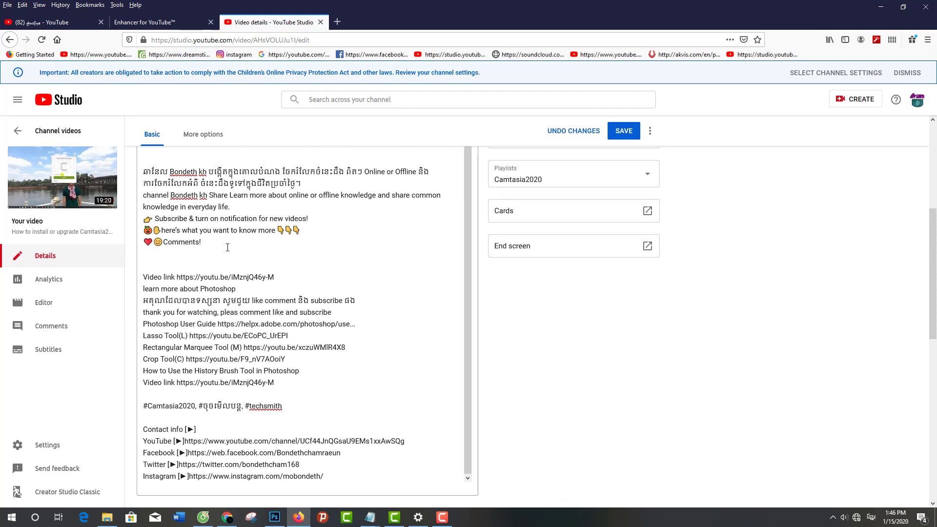
scroll(228, 248, up, 1)
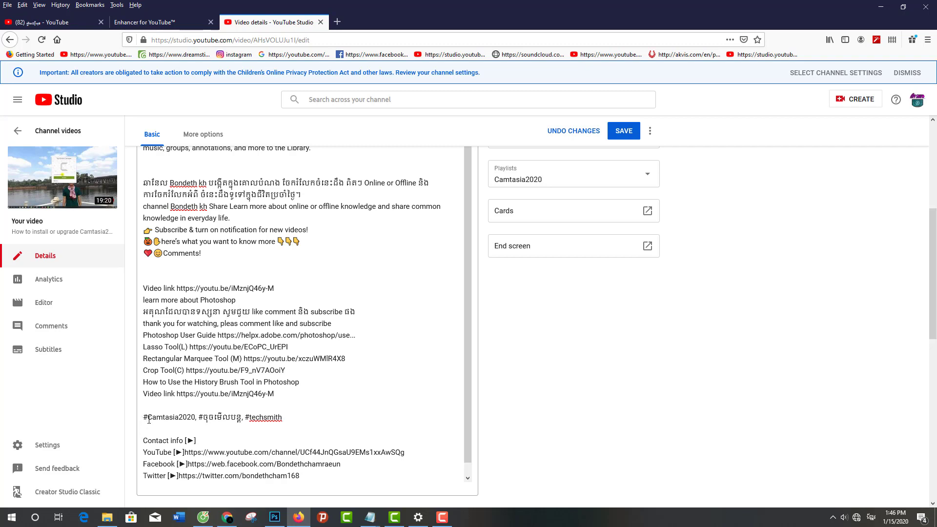
drag(144, 416, 196, 417)
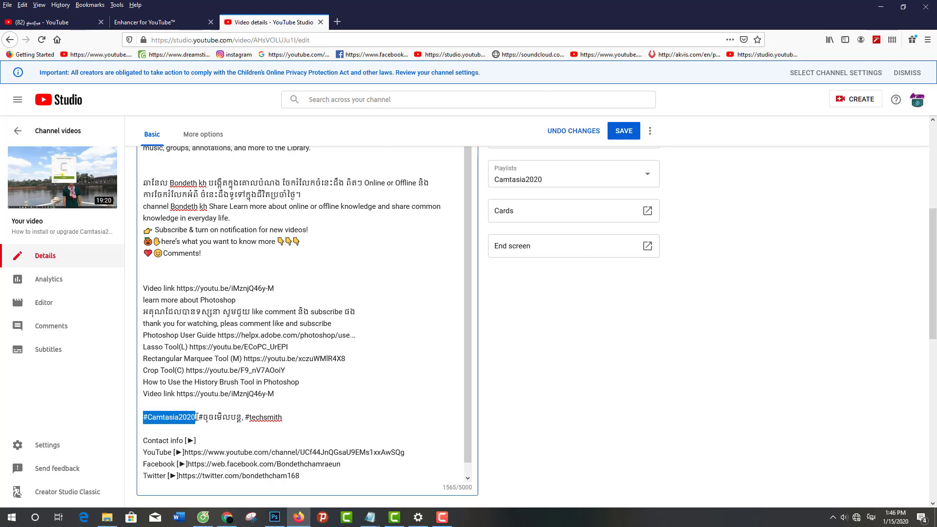
key(ctrl+c)
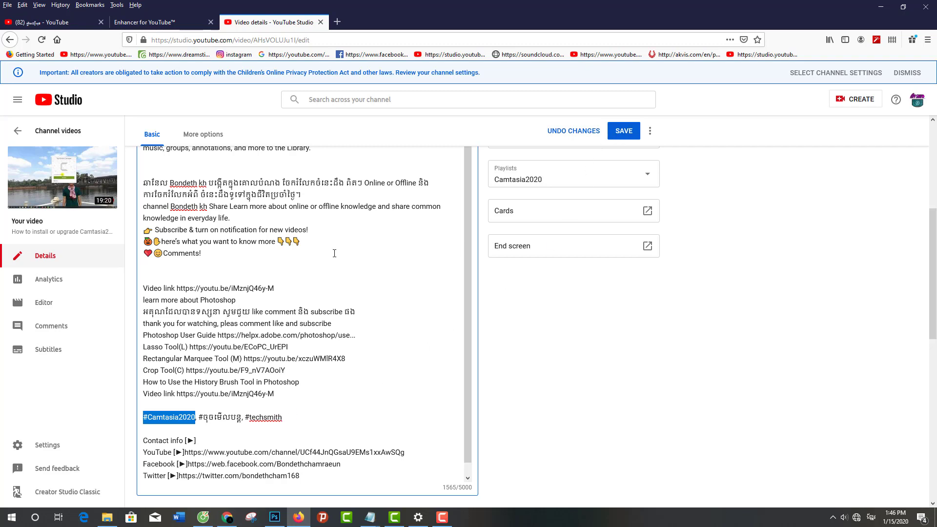
- Compare the video's title, the description's hashtags and the hashtag entries in the tag list
scroll(334, 253, up, 5)
scroll(174, 222, up, 1)
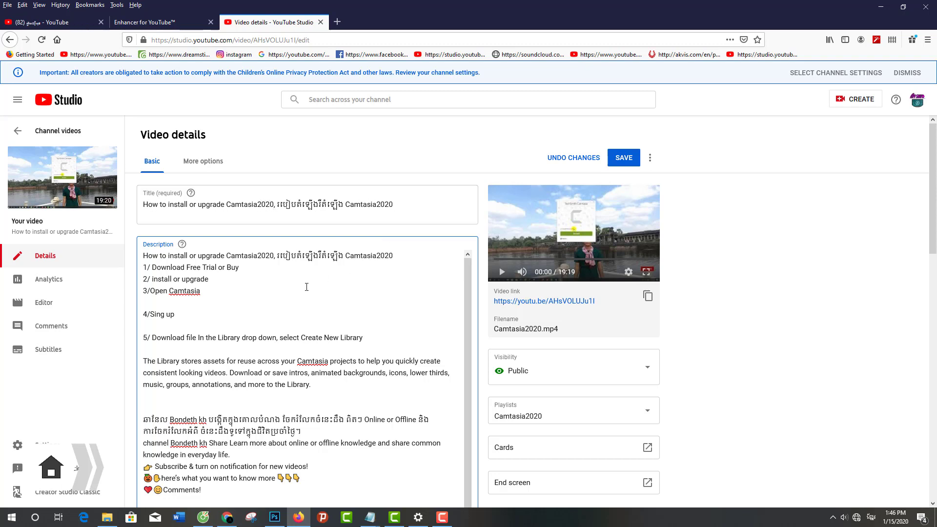
scroll(284, 424, down, 1)
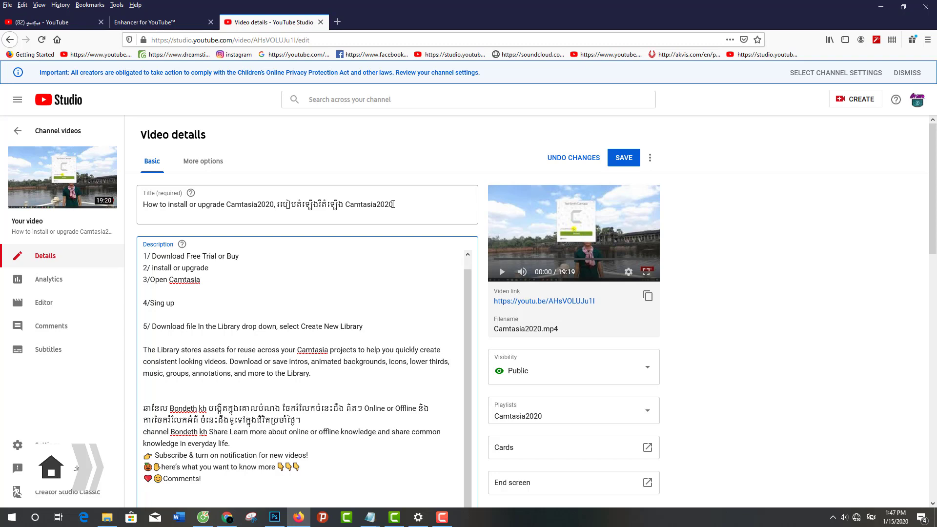
scroll(394, 204, down, 3)
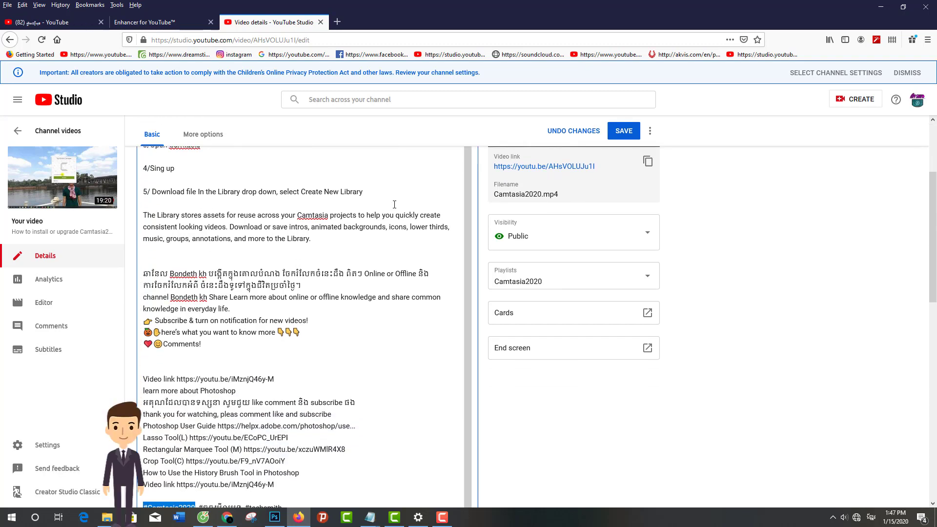
scroll(242, 286, down, 3)
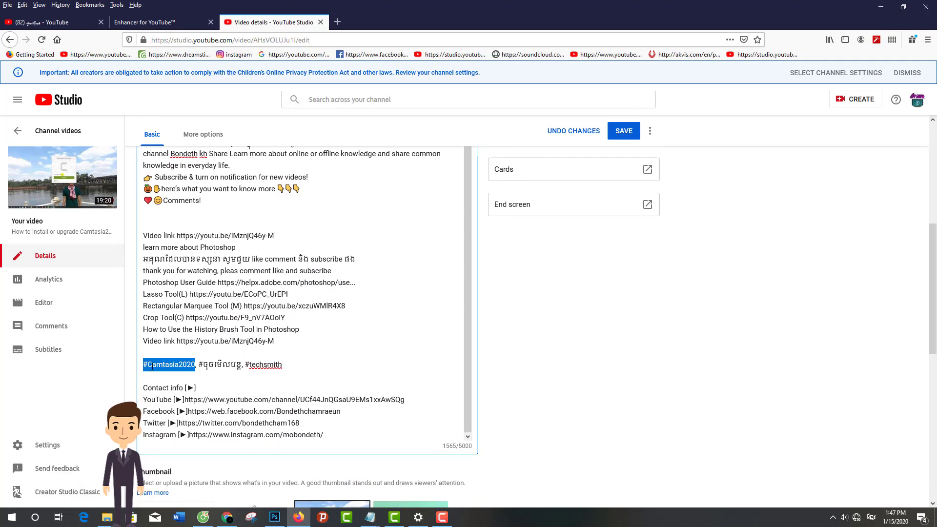
scroll(196, 364, down, 3)
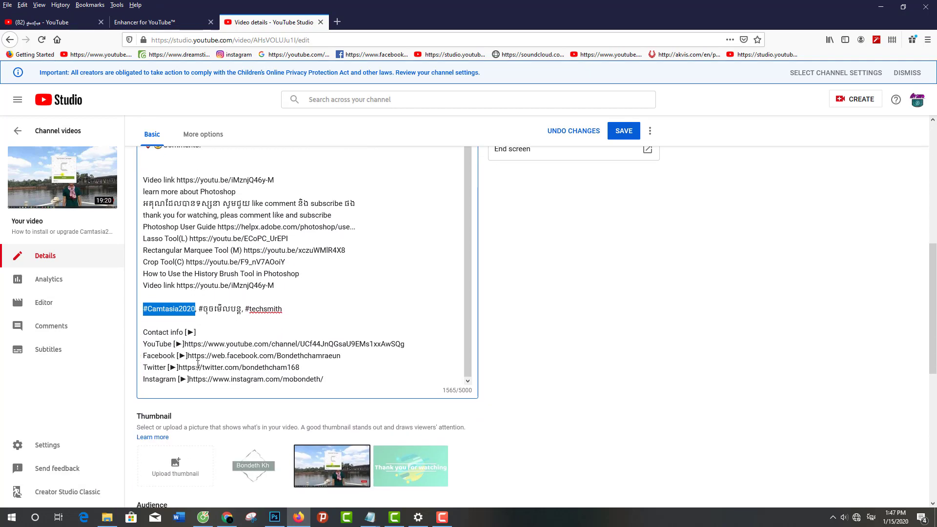
scroll(217, 411, down, 7)
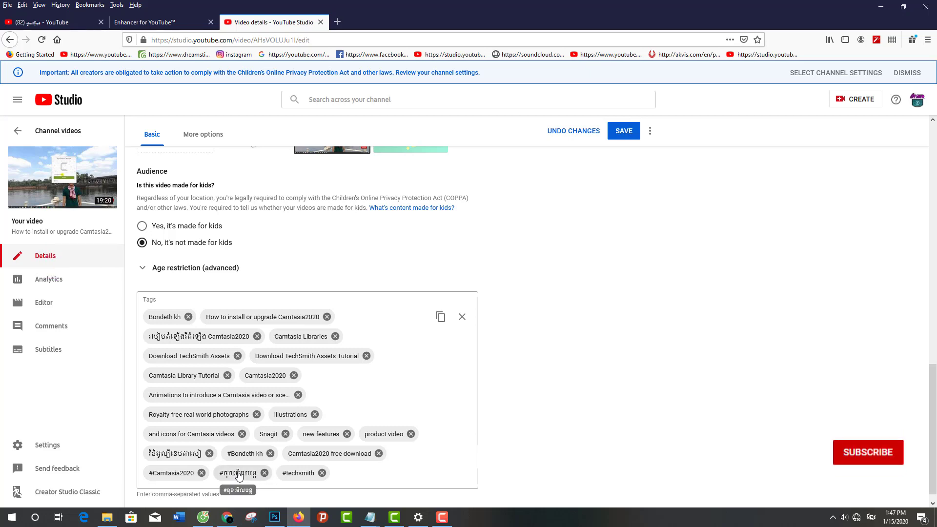
- Save the changes to the video's description and tags
click(624, 133)
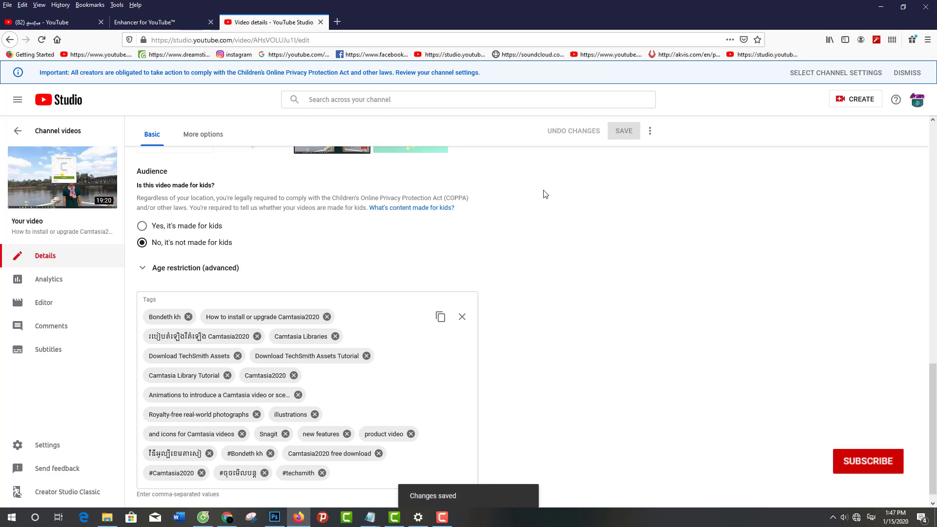
scroll(485, 214, up, 7)
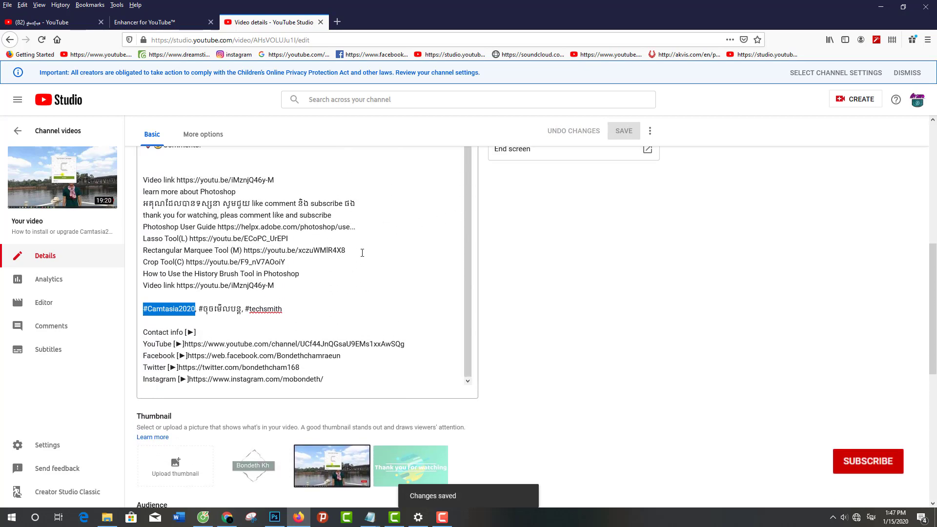
scroll(375, 238, up, 1)
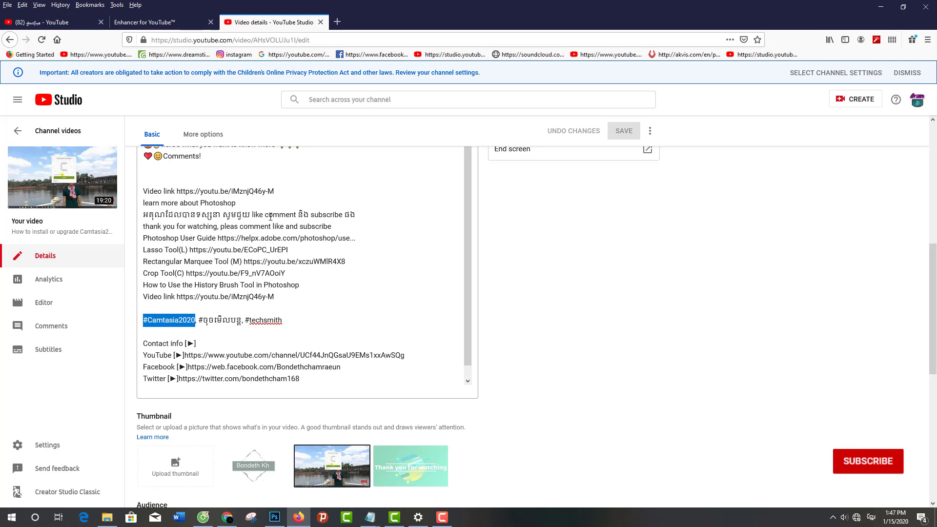
scroll(263, 215, up, 10)
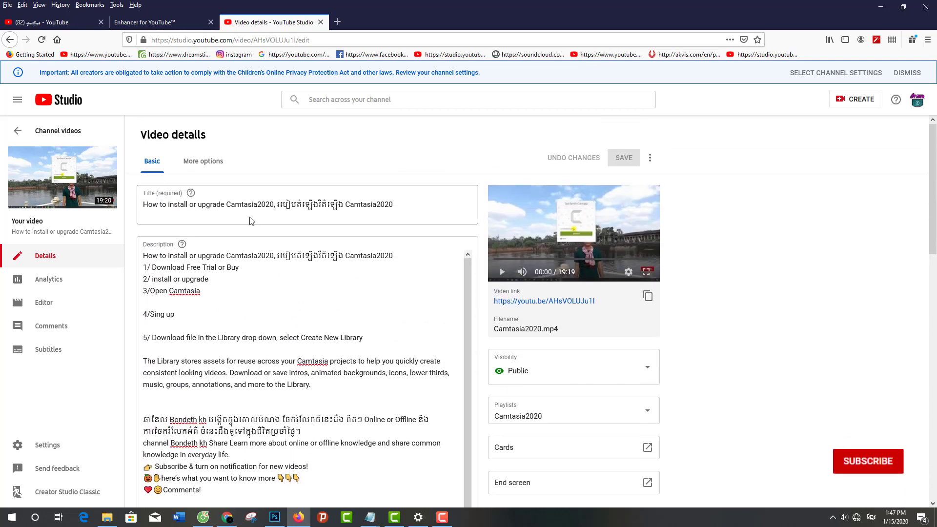
- Switch to the video's watch page in Chrome and reload it to check the hashtags above the title
click(224, 521)
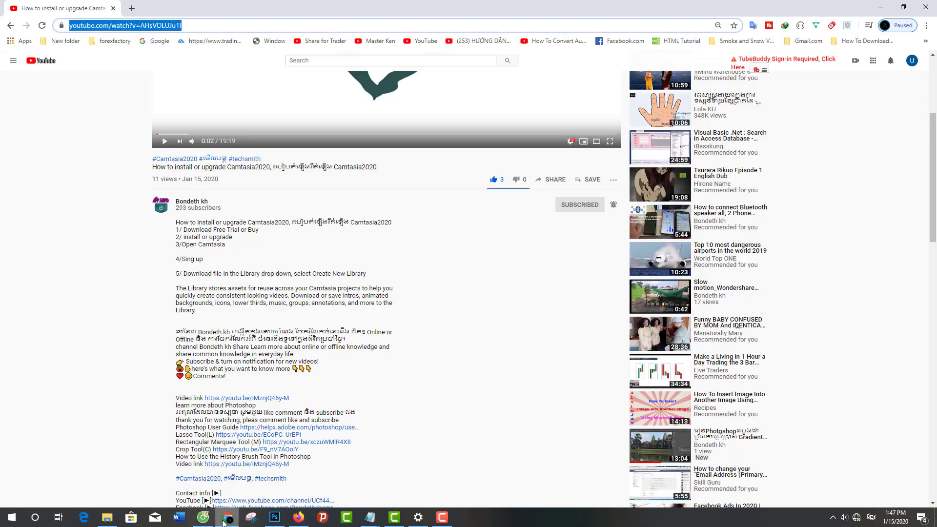
click(232, 28)
key(Return)
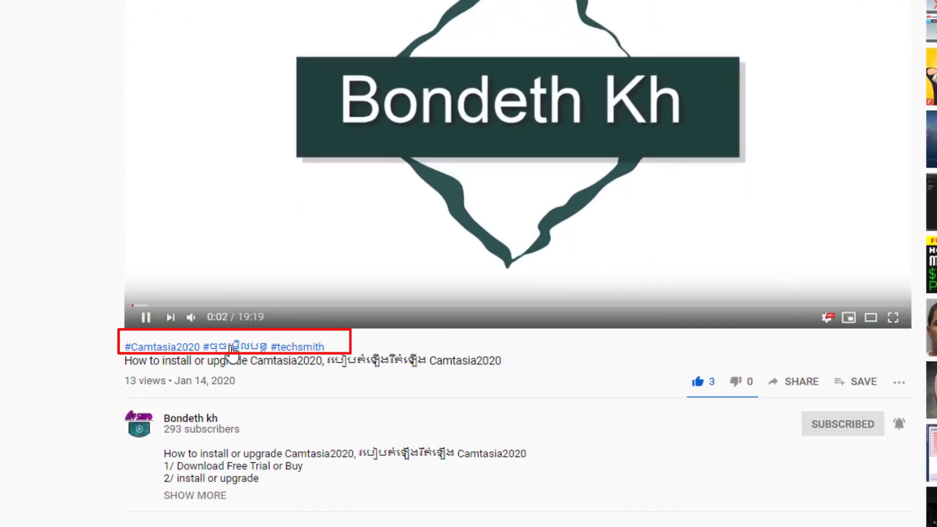
- Open the middle, Khmer hashtag above the video's title and look through the videos listed for it
click(234, 347)
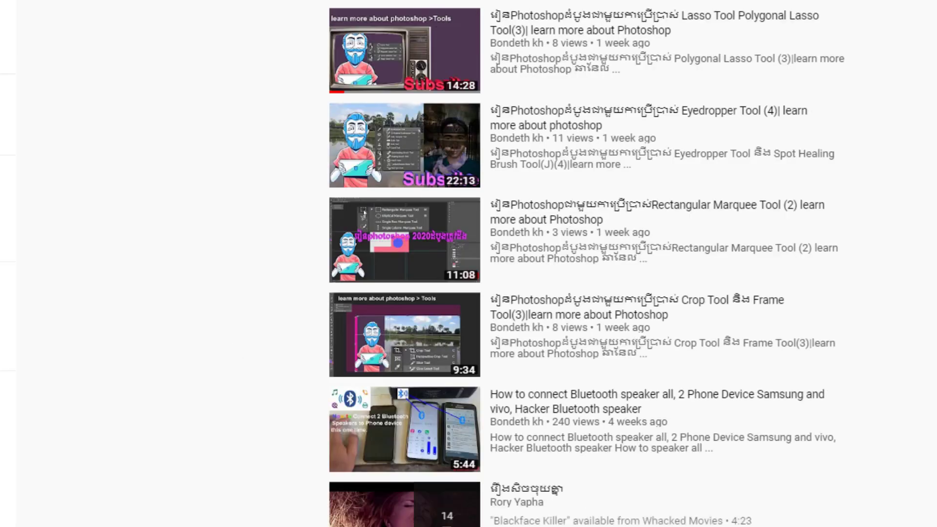
scroll(353, 385, down, 3)
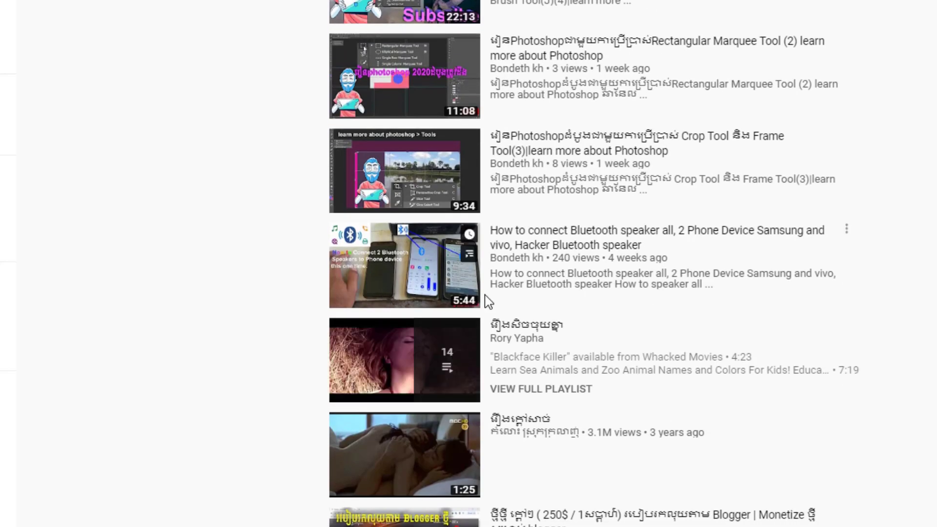
scroll(421, 240, up, 3)
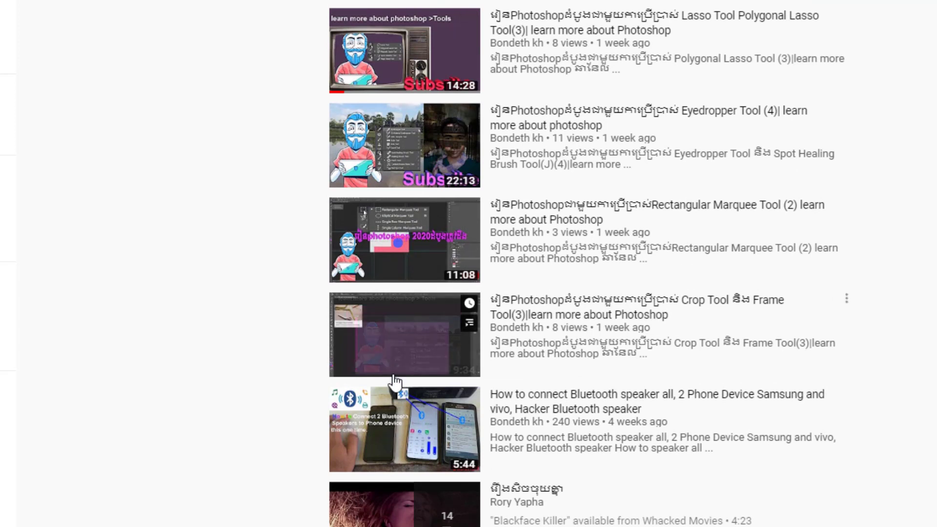
mouse_move(404, 443)
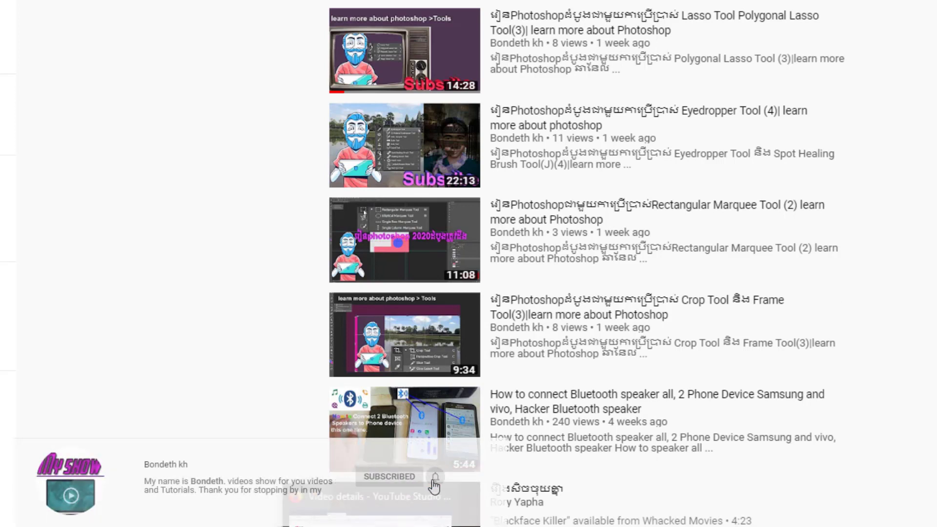
mouse_move(437, 22)
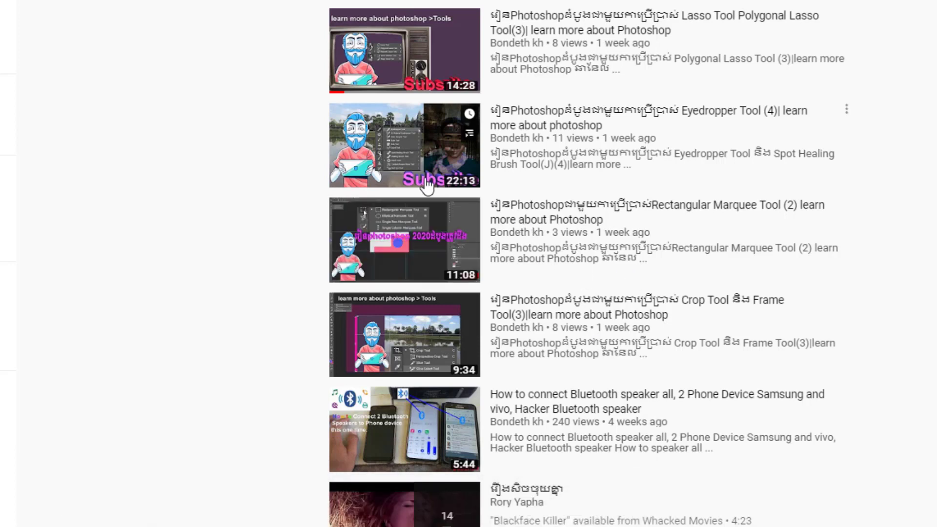
mouse_move(409, 271)
mouse_move(399, 373)
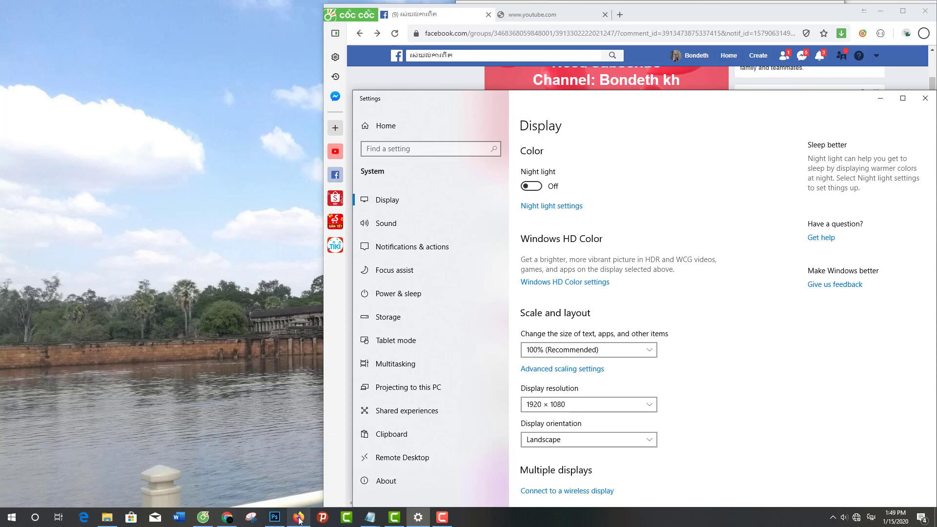
- Return to the video's details in YouTube Studio in Firefox and review the description text
click(300, 521)
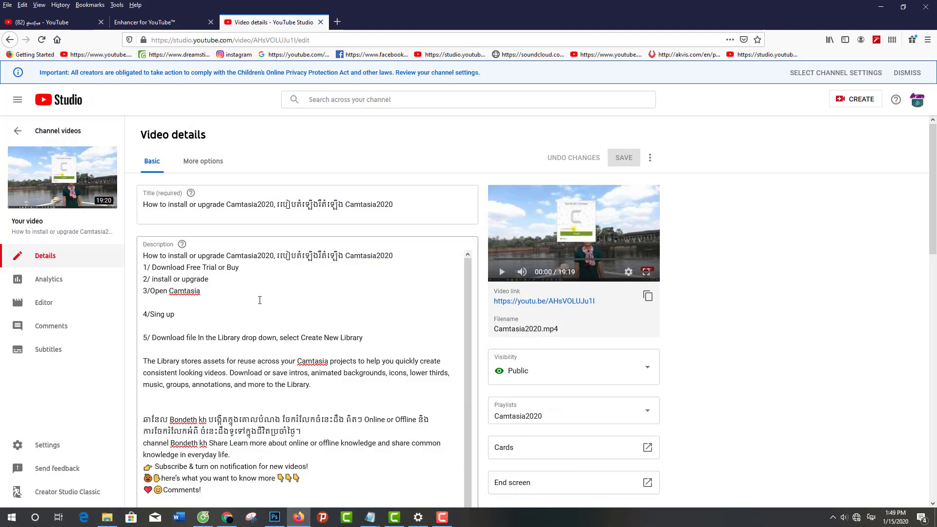
scroll(207, 264, down, 1)
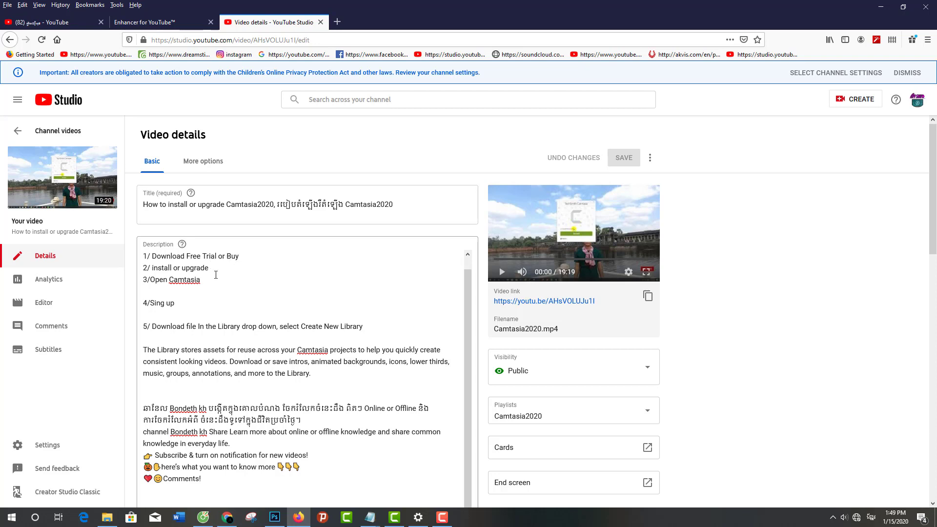
scroll(216, 275, down, 5)
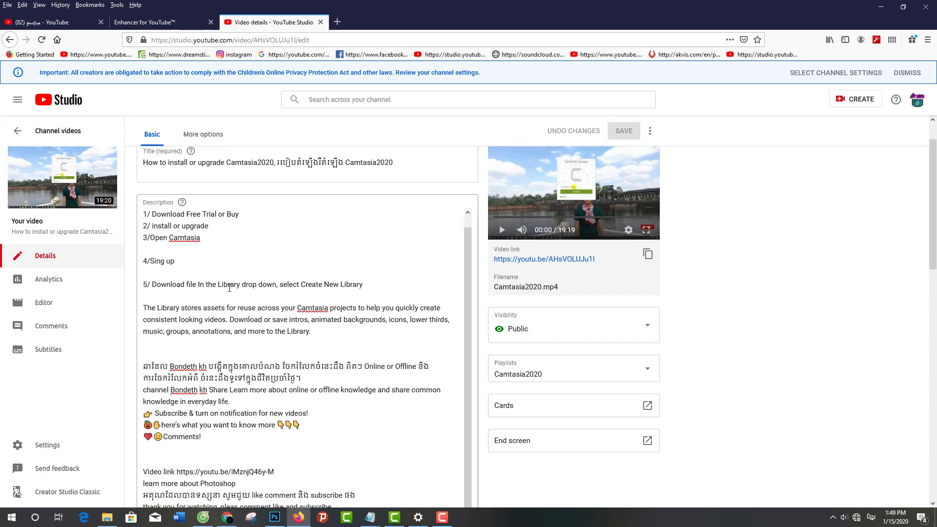